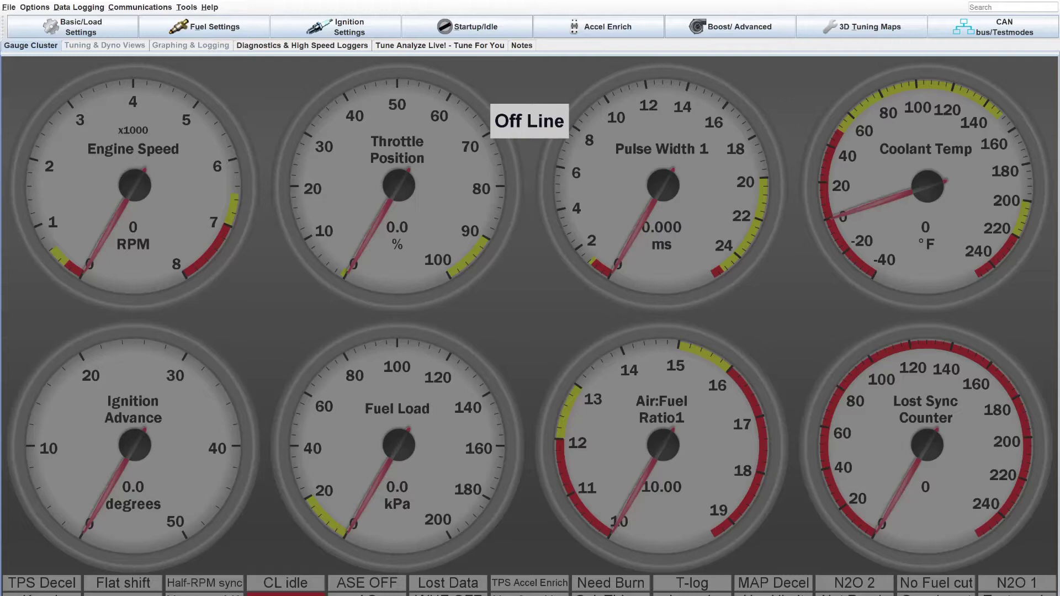
- Set Sensor Calibrations to Unlocked in Un/Lock Calibrations, burn it, and close the dialog
left_click(187, 8)
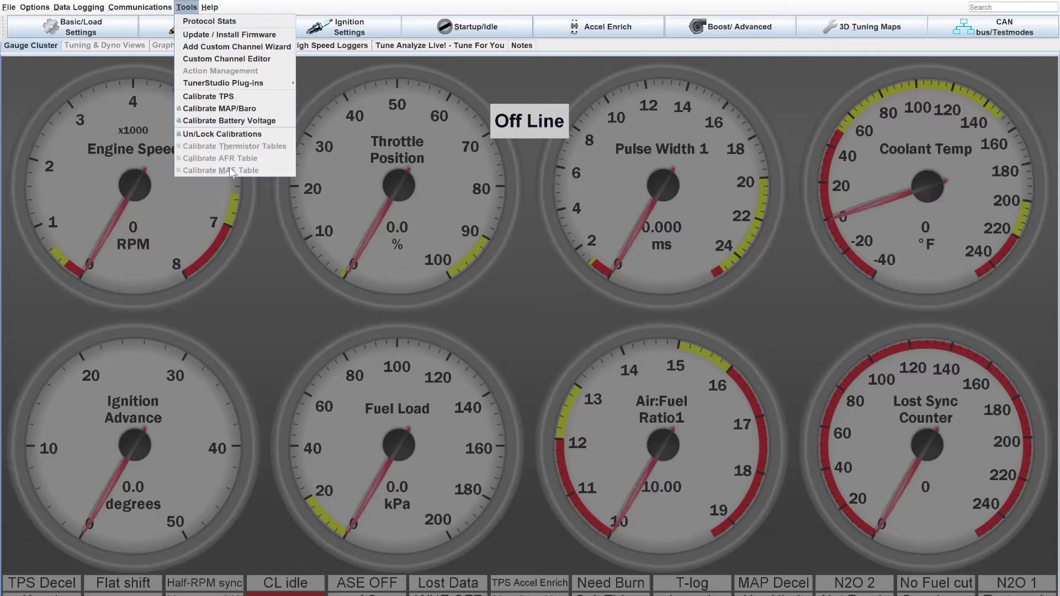
left_click(223, 134)
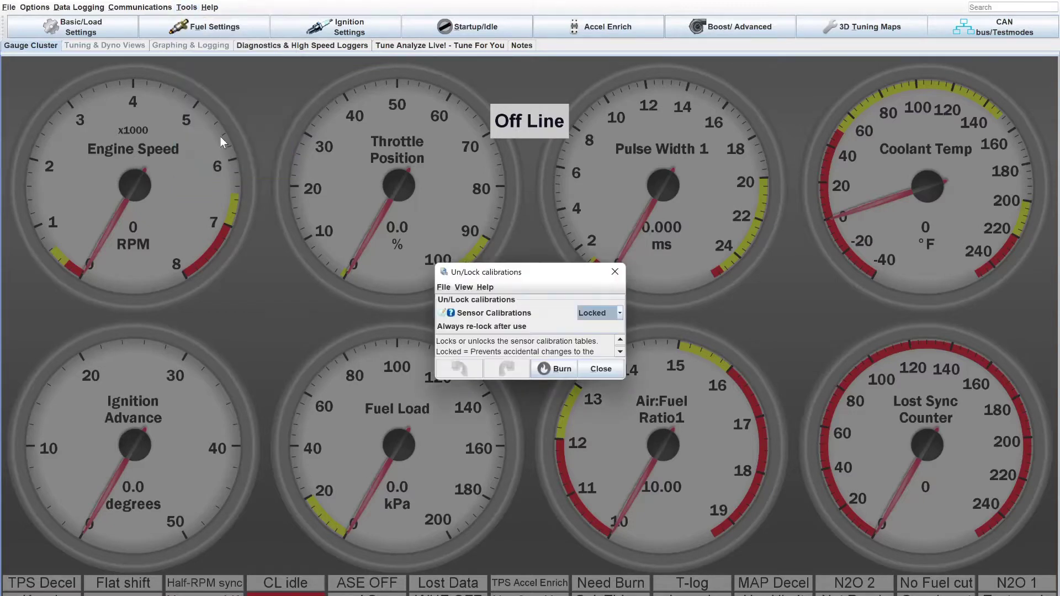
left_click(620, 314)
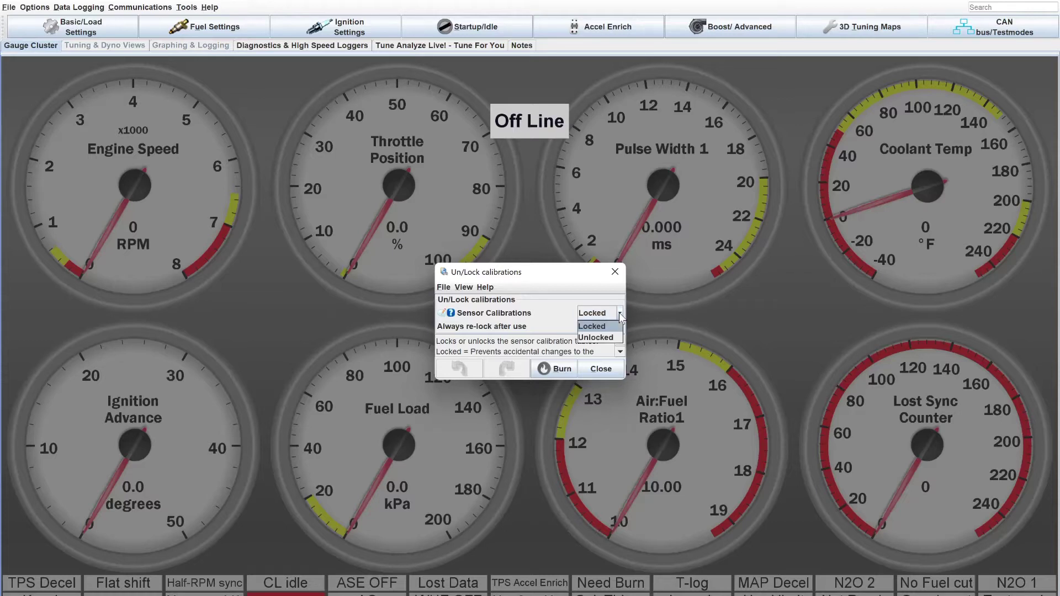
left_click(596, 337)
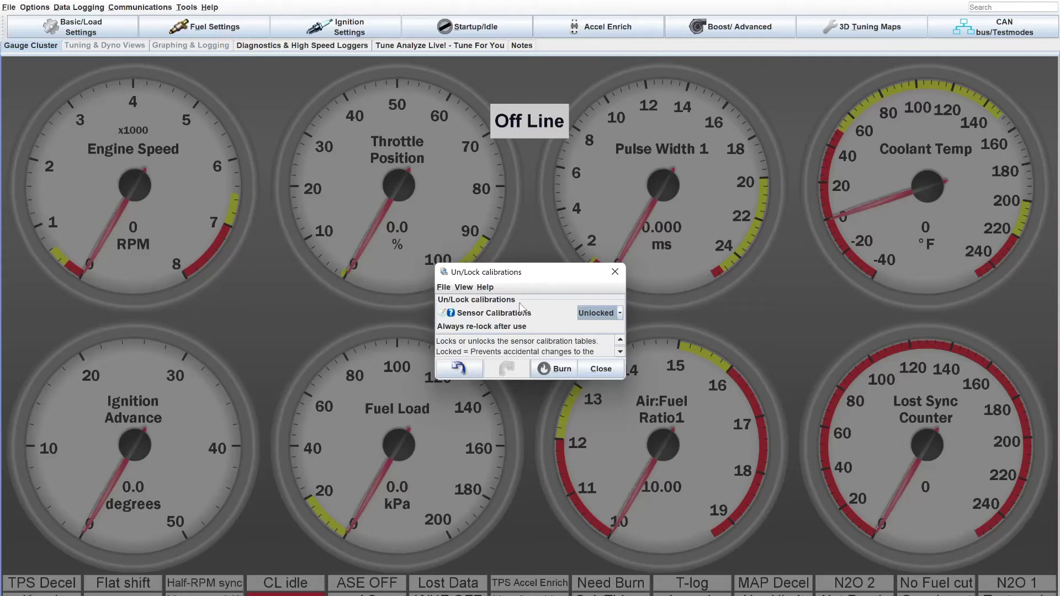
left_click(545, 370)
left_click(605, 373)
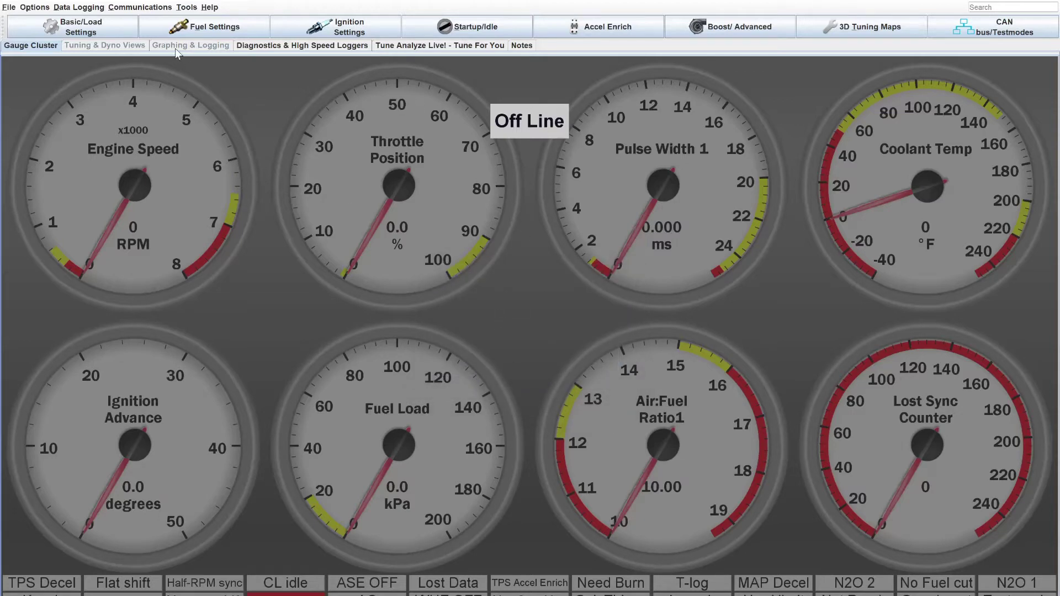
- Open Calibrate Thermistor Tables with the Coolant Temperature Sensor table selected
left_click(187, 7)
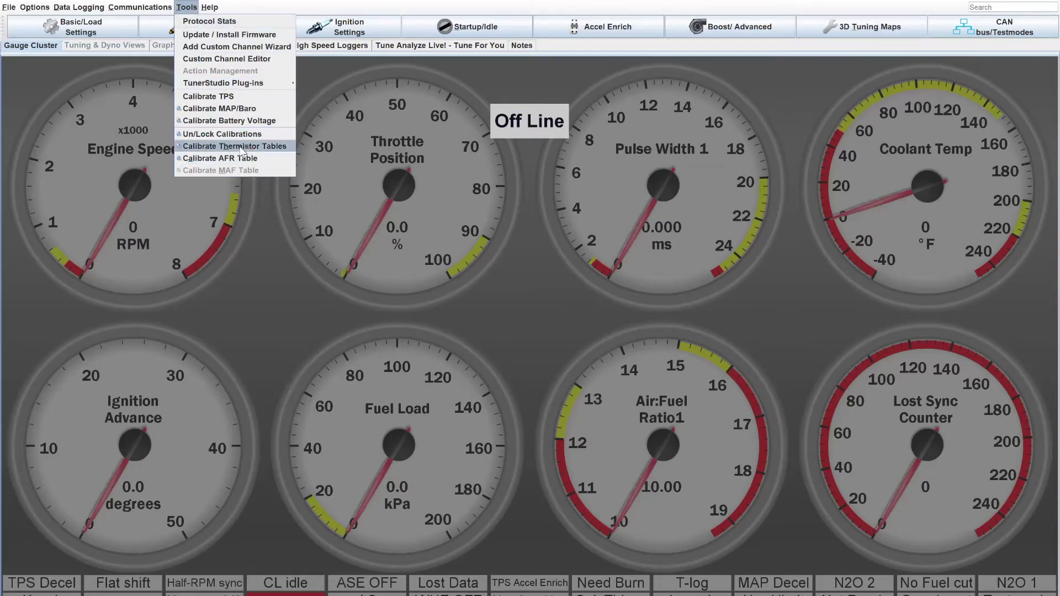
left_click(287, 147)
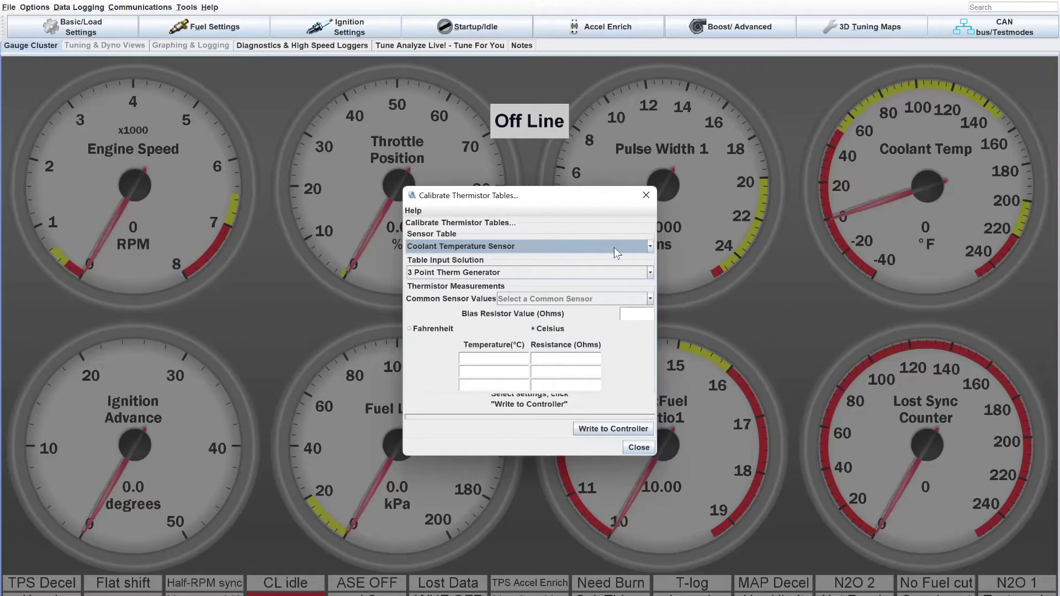
left_click(629, 247)
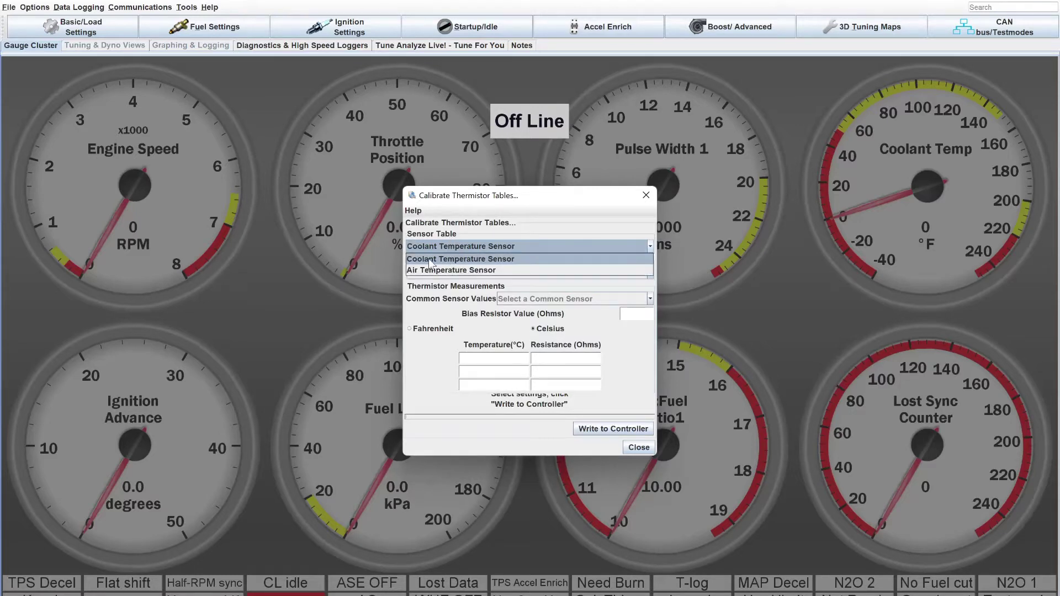
left_click(500, 261)
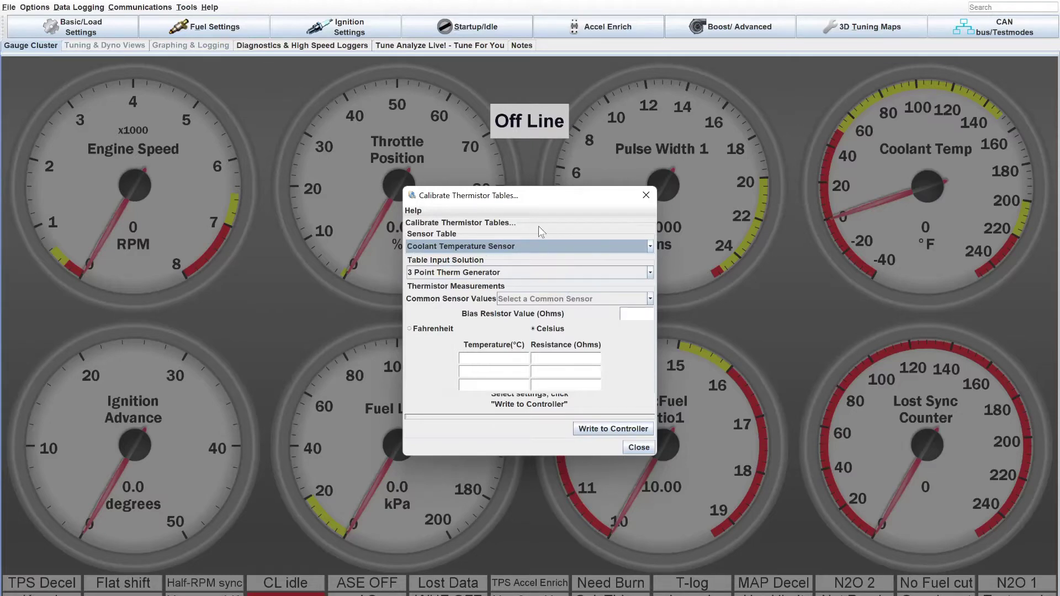
- Choose GM under Common Sensor Values, filling in 2490-ohm bias and three temperature/resistance points
left_click(567, 300)
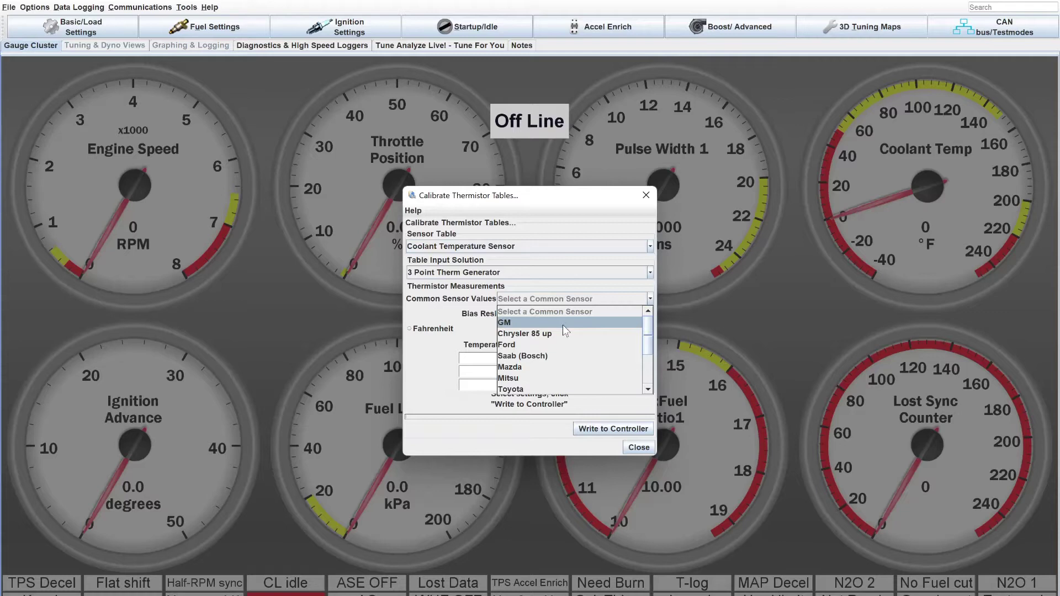
scroll(563, 331, "down", 1)
scroll(565, 343, "down", 1)
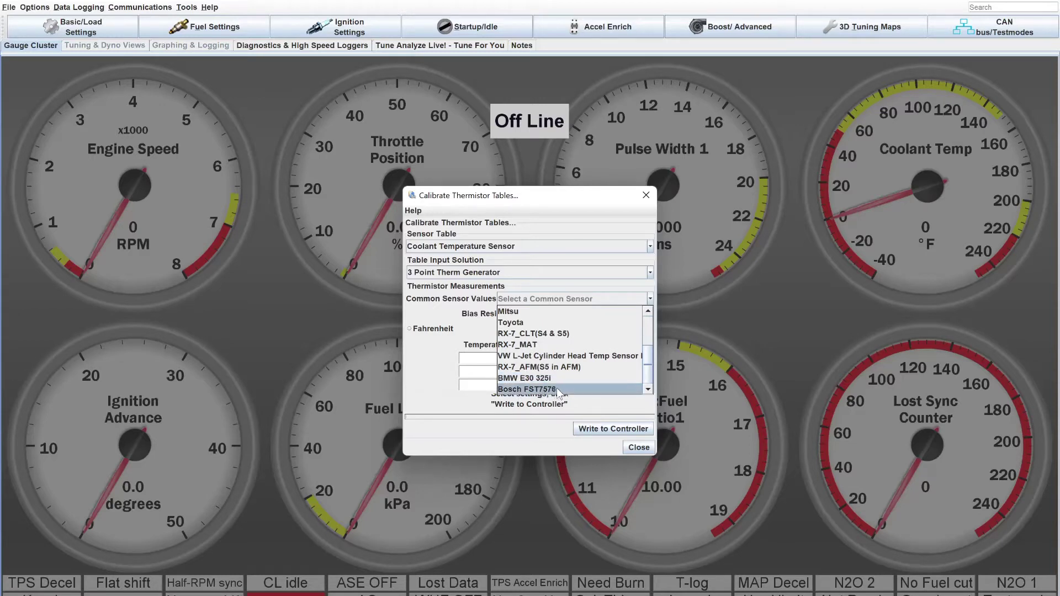
scroll(560, 389, "up", 2)
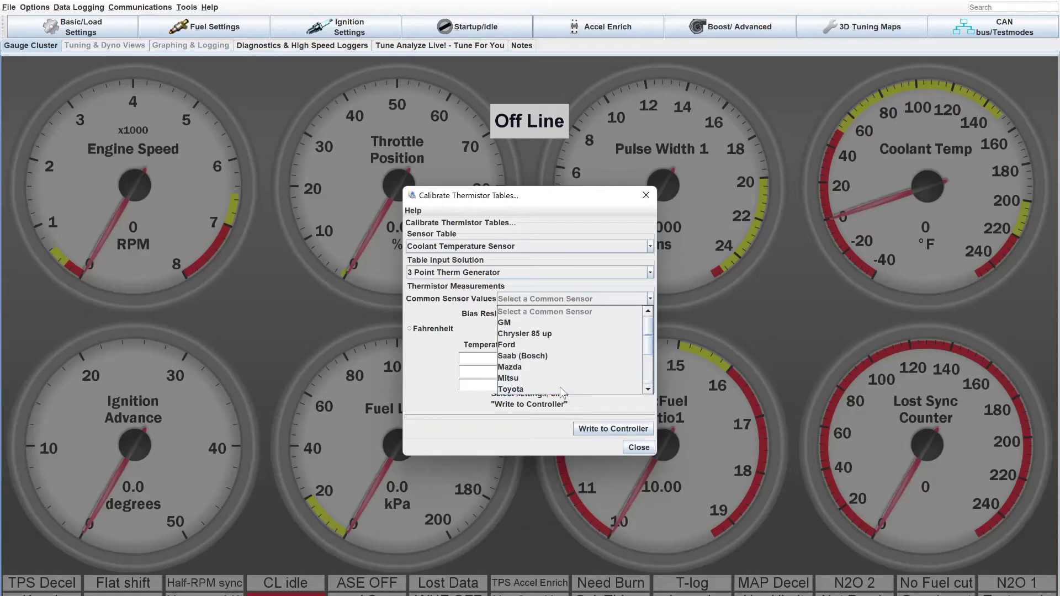
left_click(544, 322)
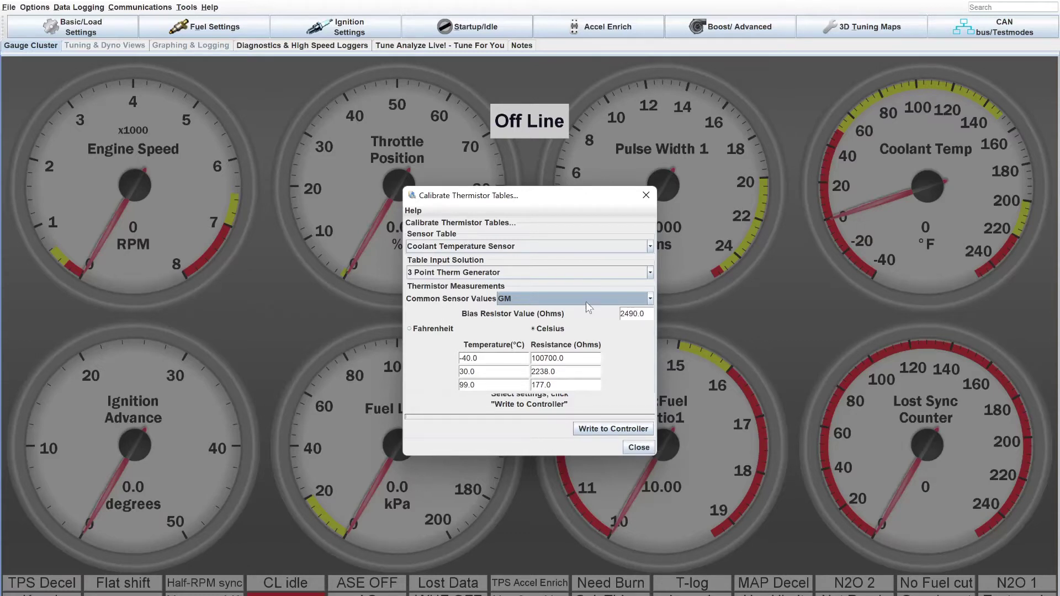
left_click(595, 431)
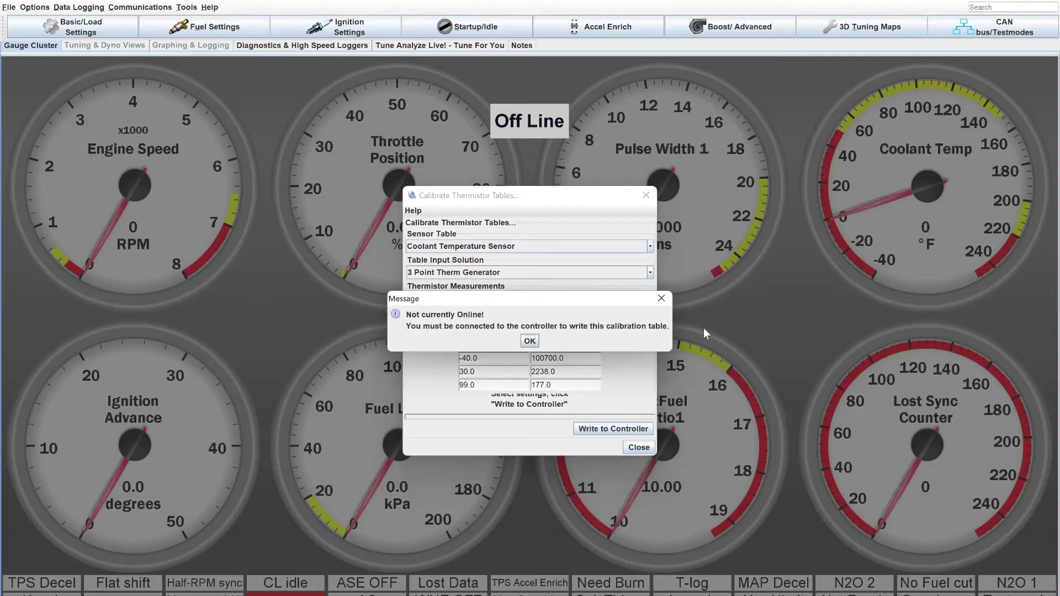
left_click(531, 343)
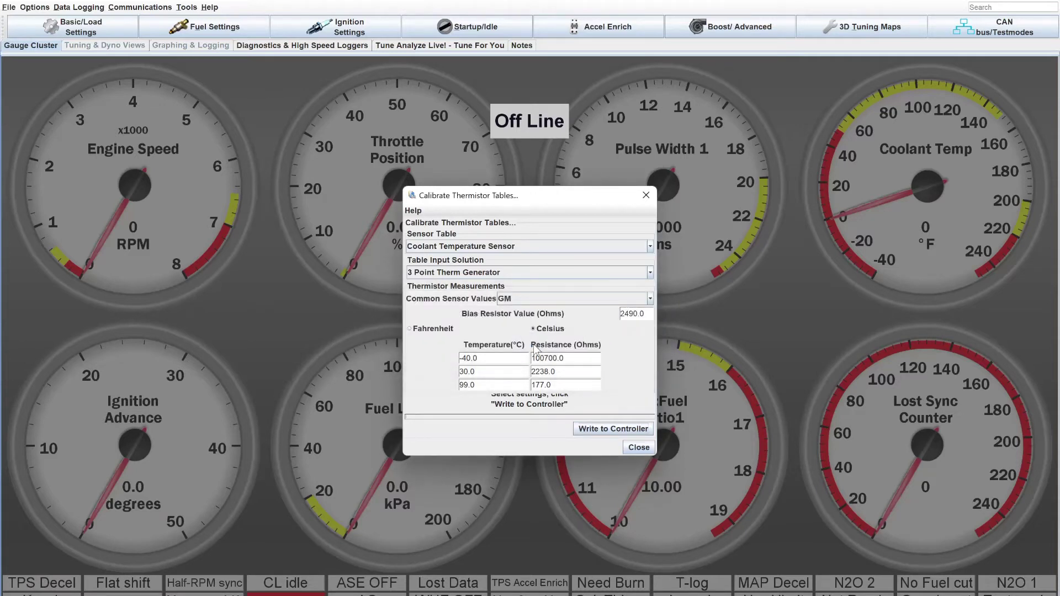
left_click(544, 302)
scroll(564, 375, "down", 2)
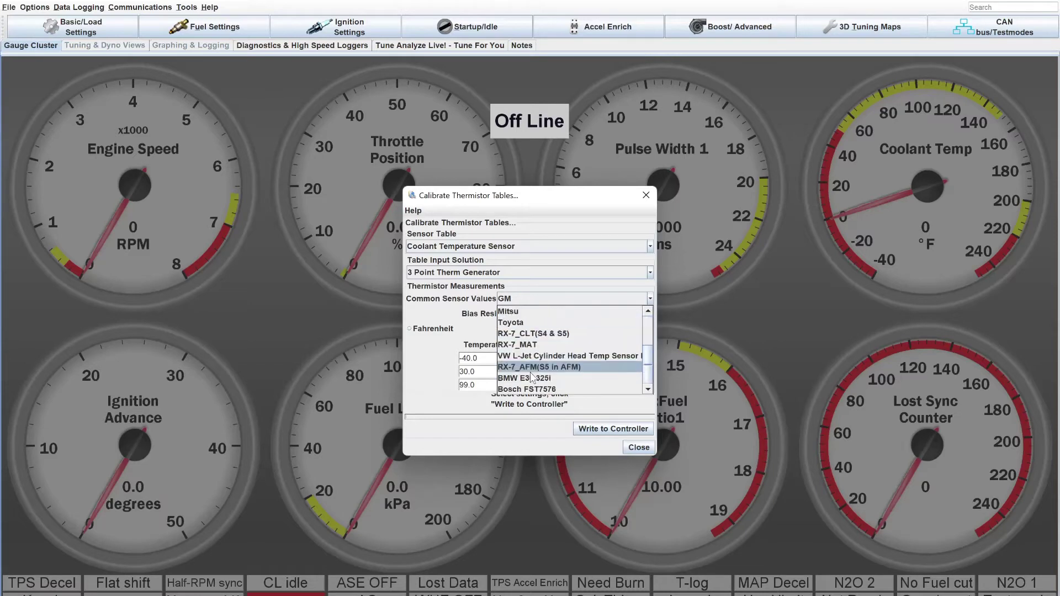
scroll(560, 358, "up", 3)
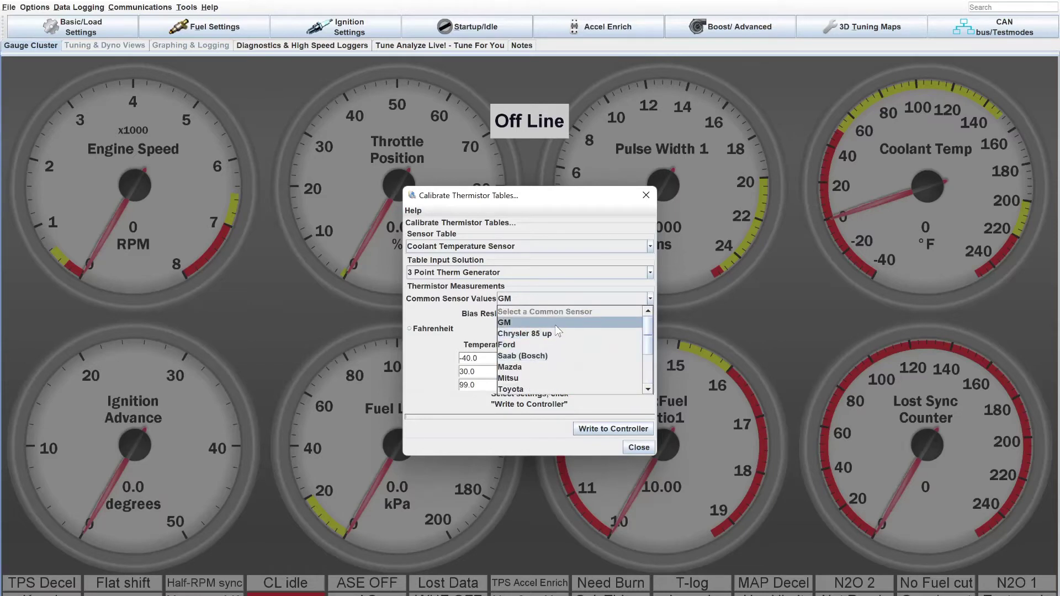
left_click(555, 325)
- Switch to the Air Temperature Sensor table and choose the GM common-sensor preset
left_click(508, 248)
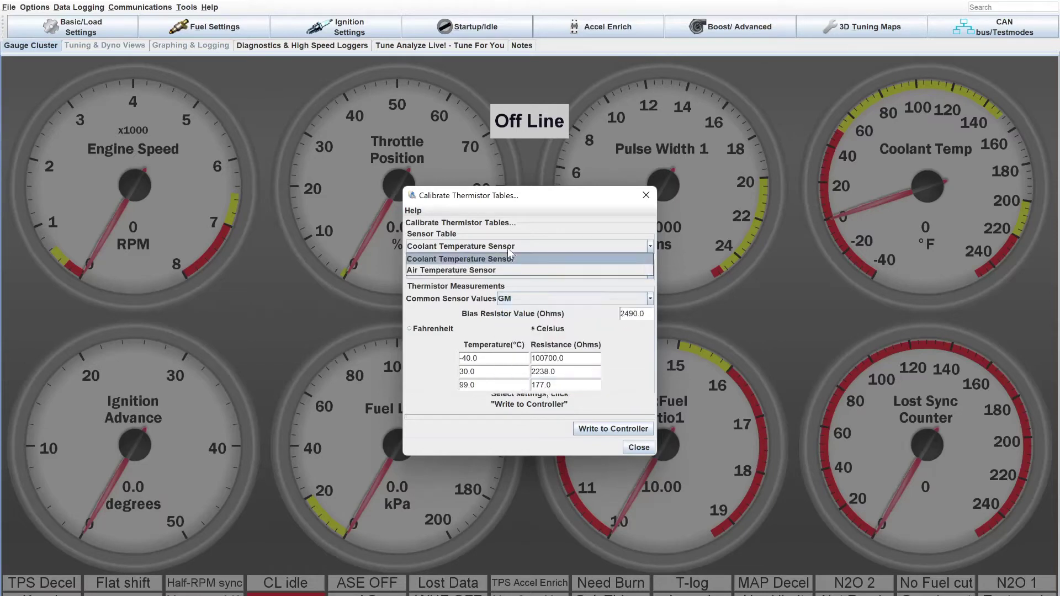
left_click(502, 270)
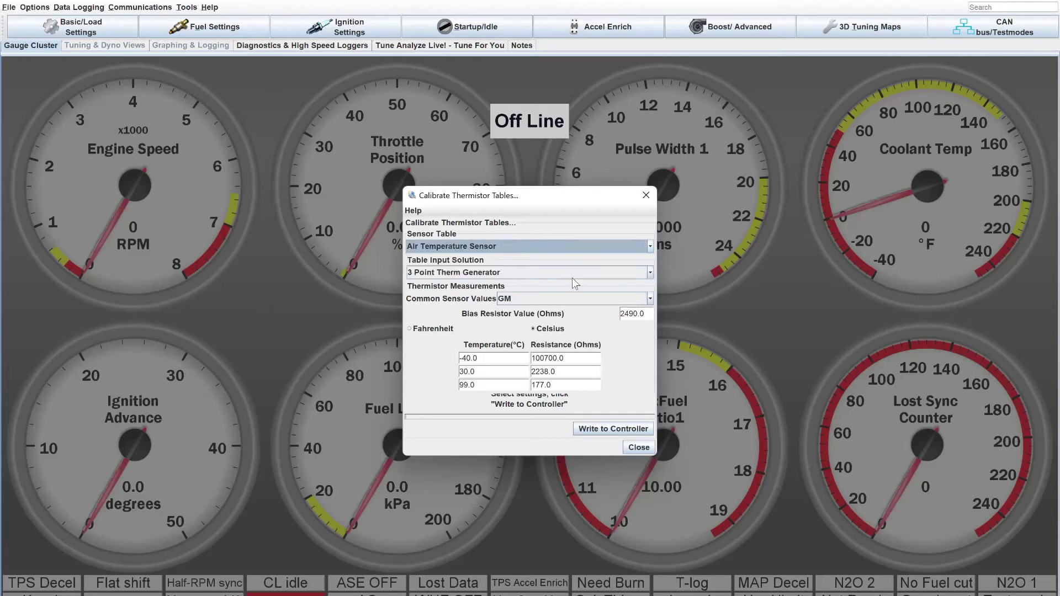
left_click(532, 301)
scroll(564, 365, "down", 3)
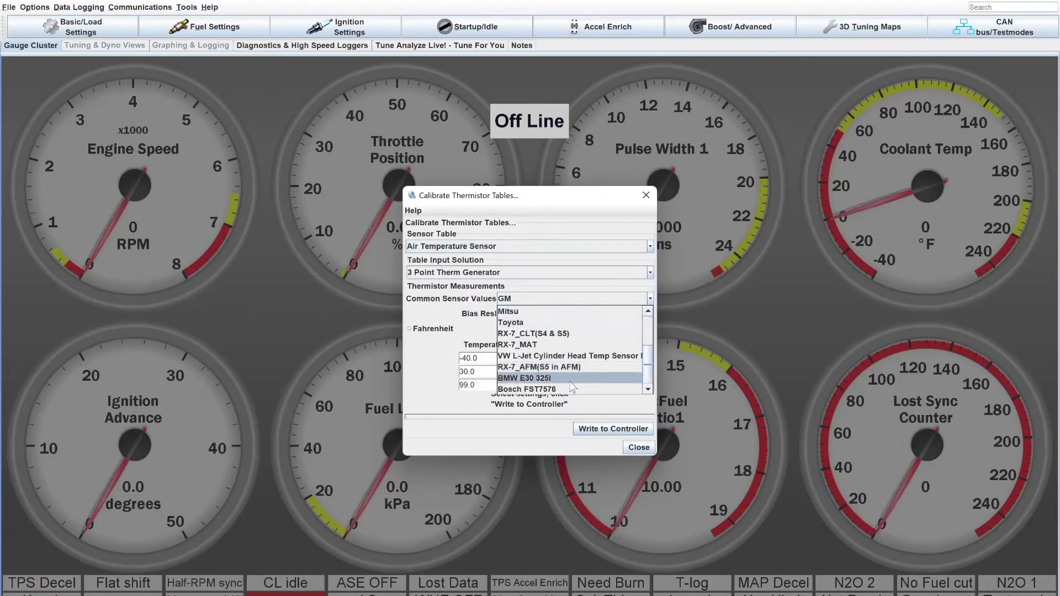
scroll(571, 379, "up", 3)
left_click(576, 324)
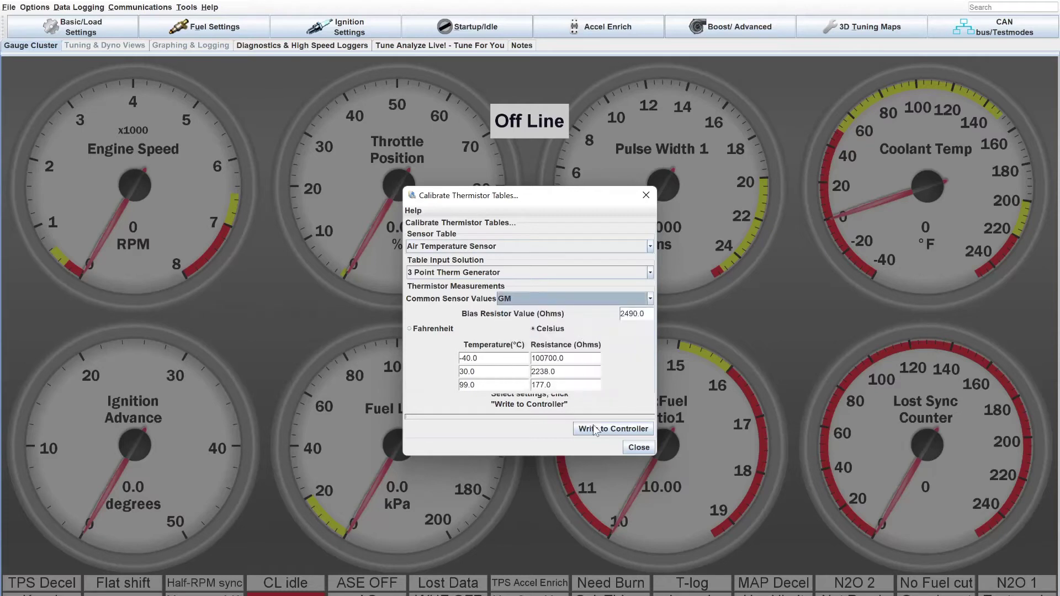
- Try writing to the offline controller, then reset Common Sensor Values to 'Select a Common Sensor'
left_click(605, 430)
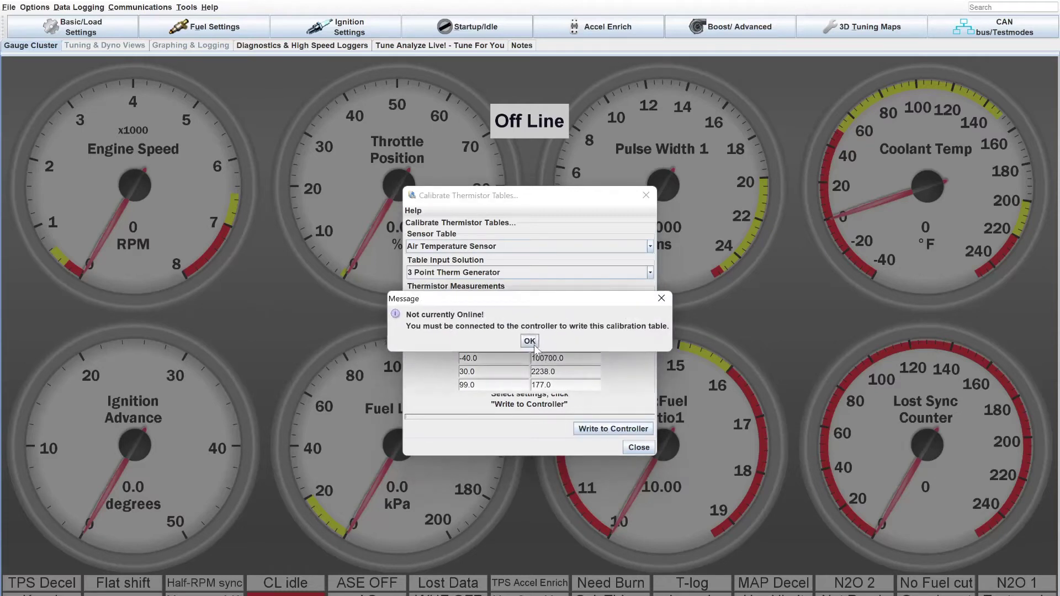
left_click(532, 340)
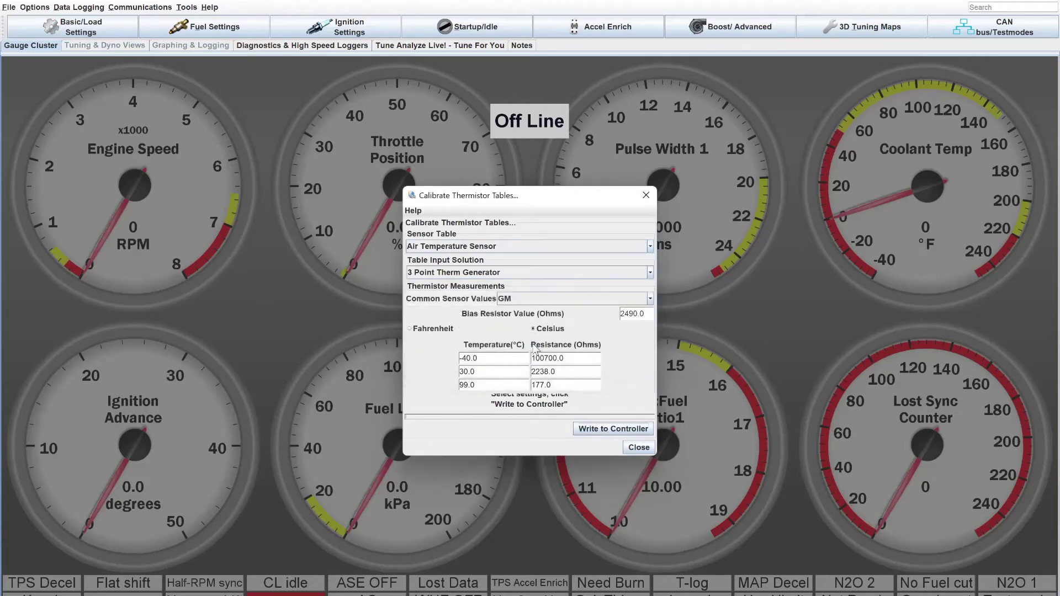
left_click(605, 298)
scroll(554, 376, "down", 2)
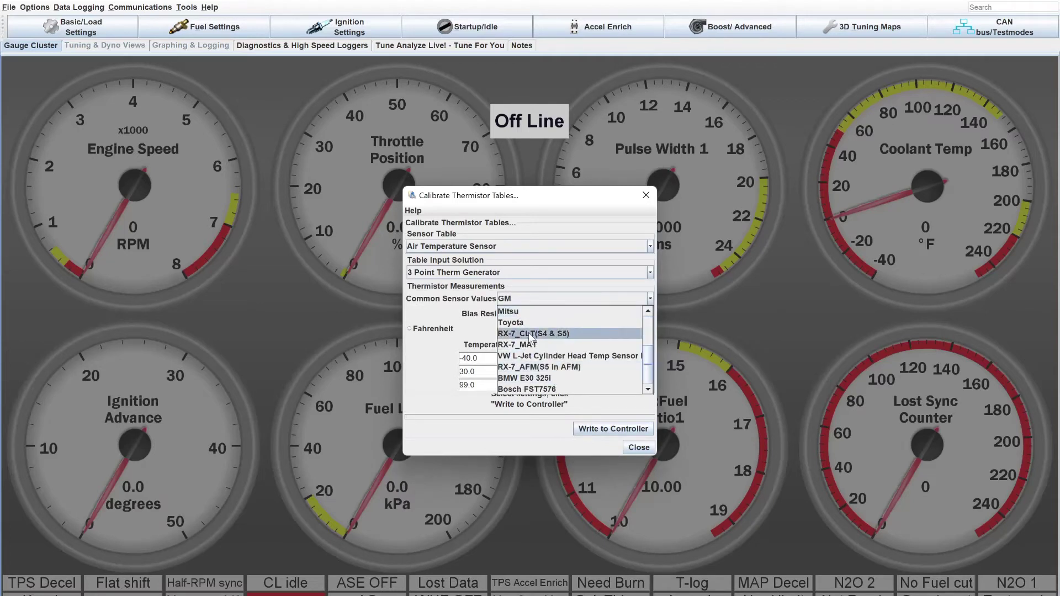
scroll(530, 338, "up", 2)
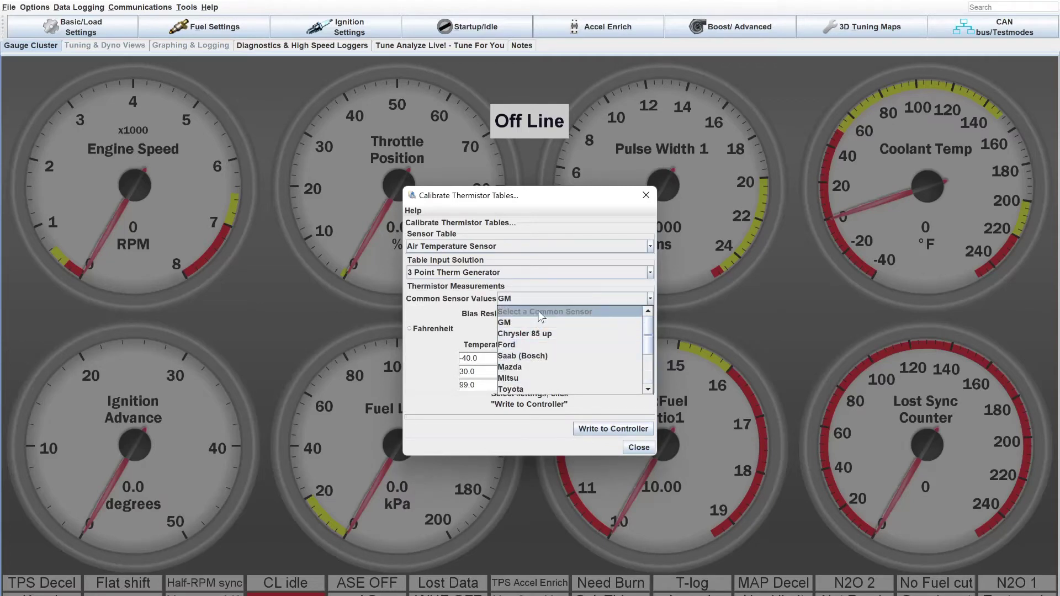
left_click(540, 312)
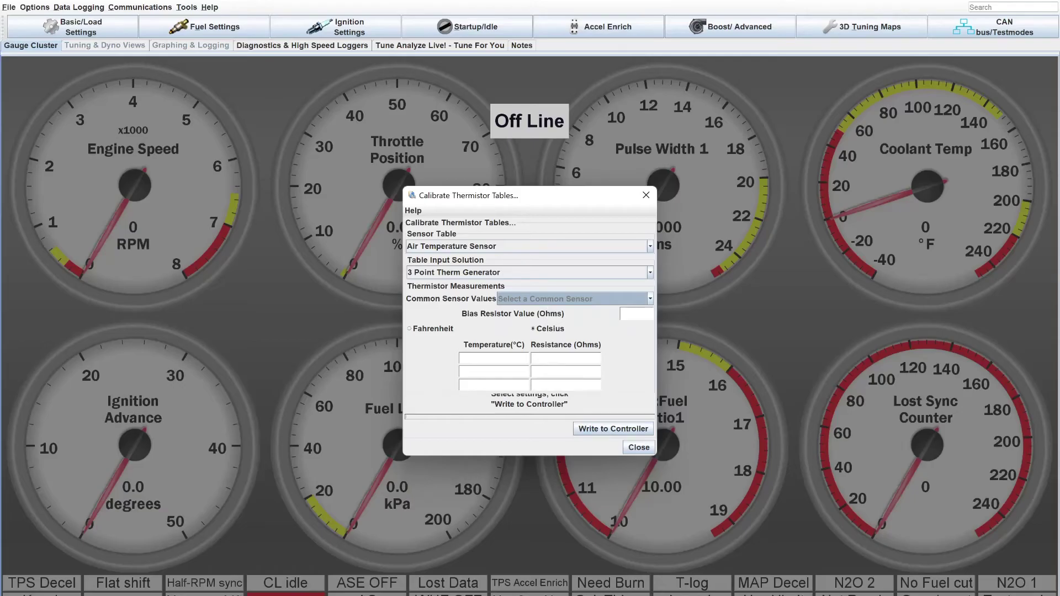
- In Chrome, review the 'gm iat sensor' results, then view the Bosch-actron FST7576 eBay listing
key("alt+Tab")
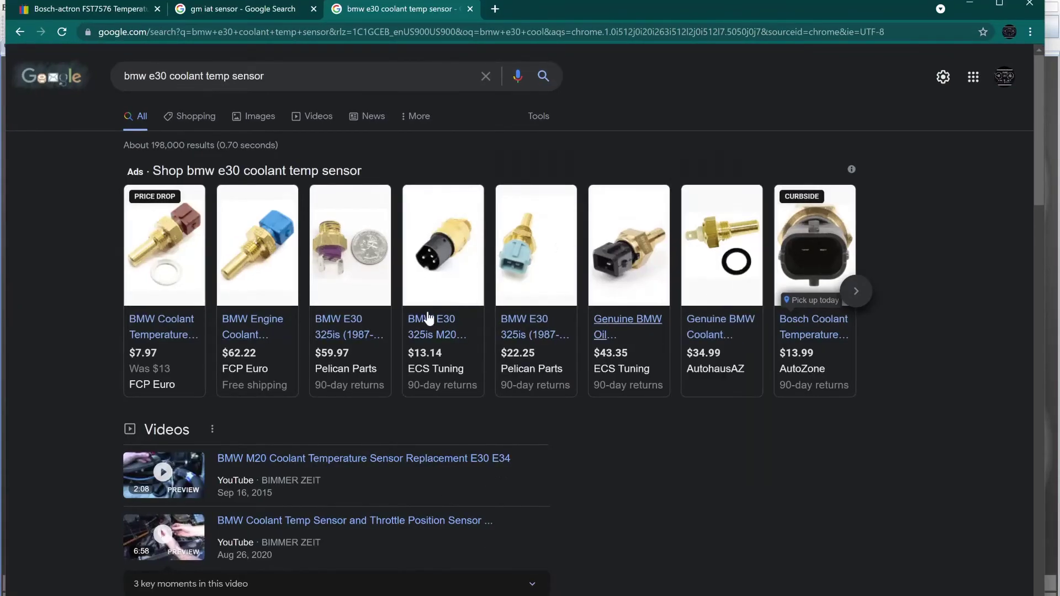
left_click(233, 13)
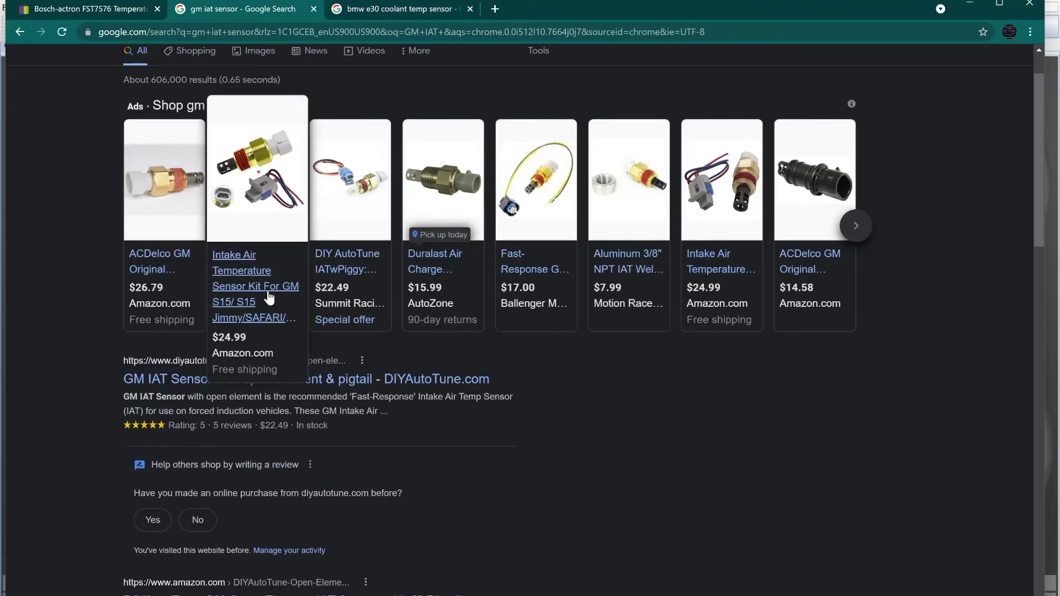
scroll(260, 265, "up", 2)
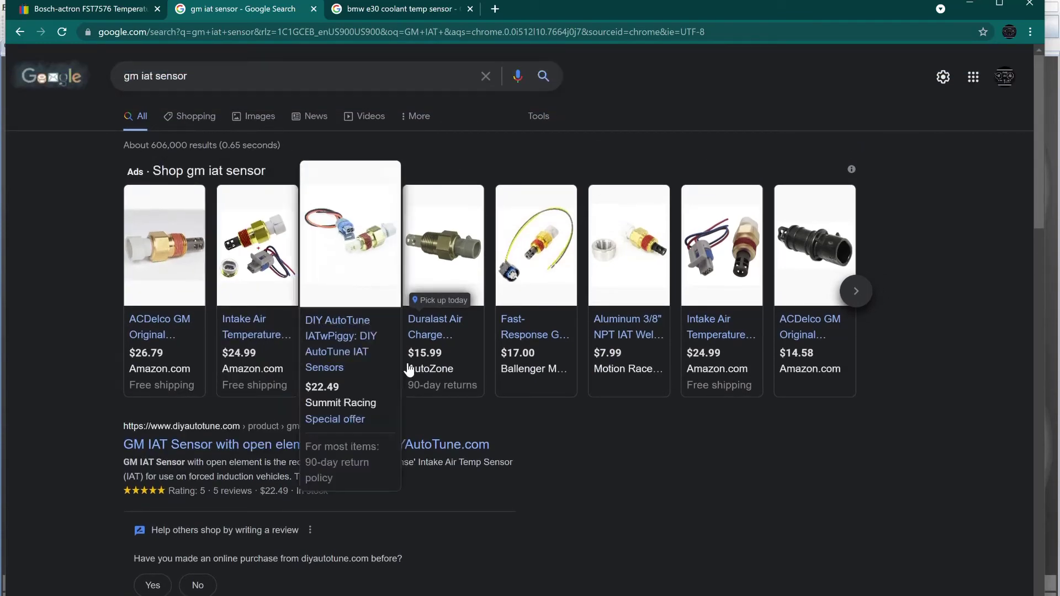
left_click(88, 11)
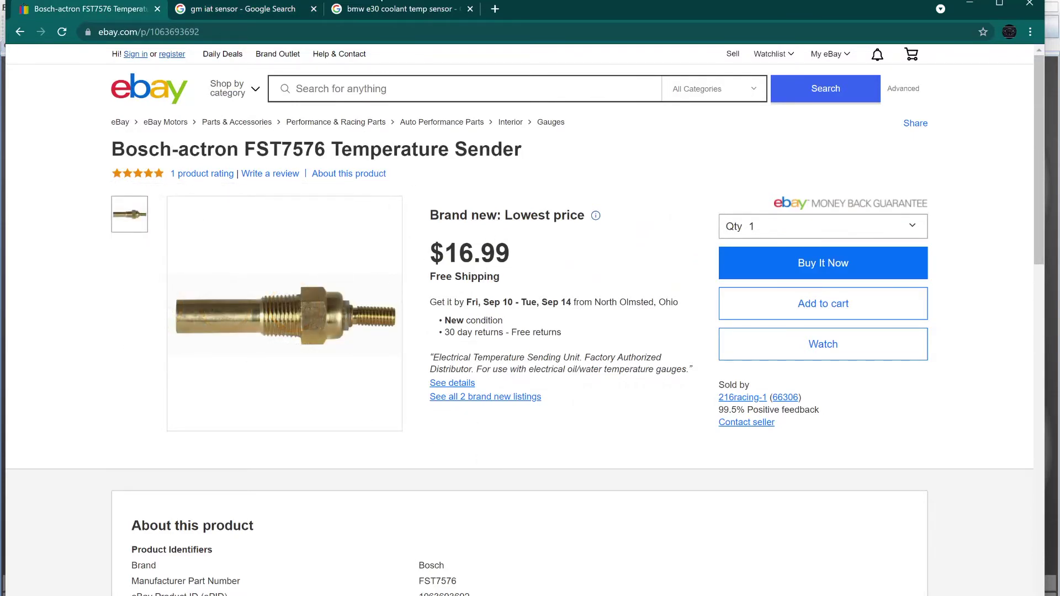
- Return to the Google results for 'bmw e30 coolant temp sensor'
left_click(383, 8)
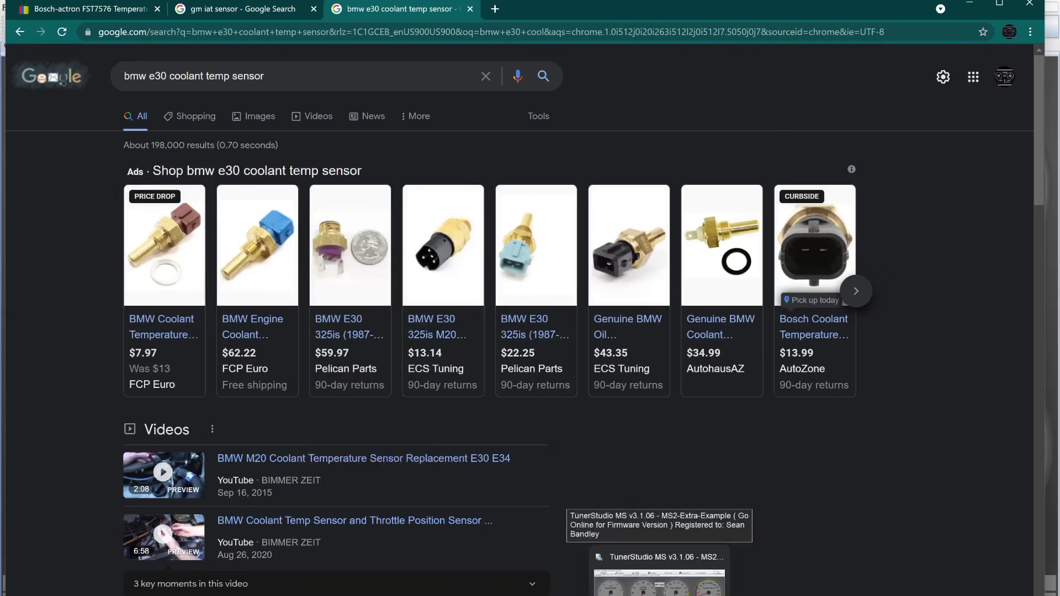
- Back in the calibration dialog, select Air Temperature Sensor with the 3 Point Therm Generator input solution
left_click(659, 584)
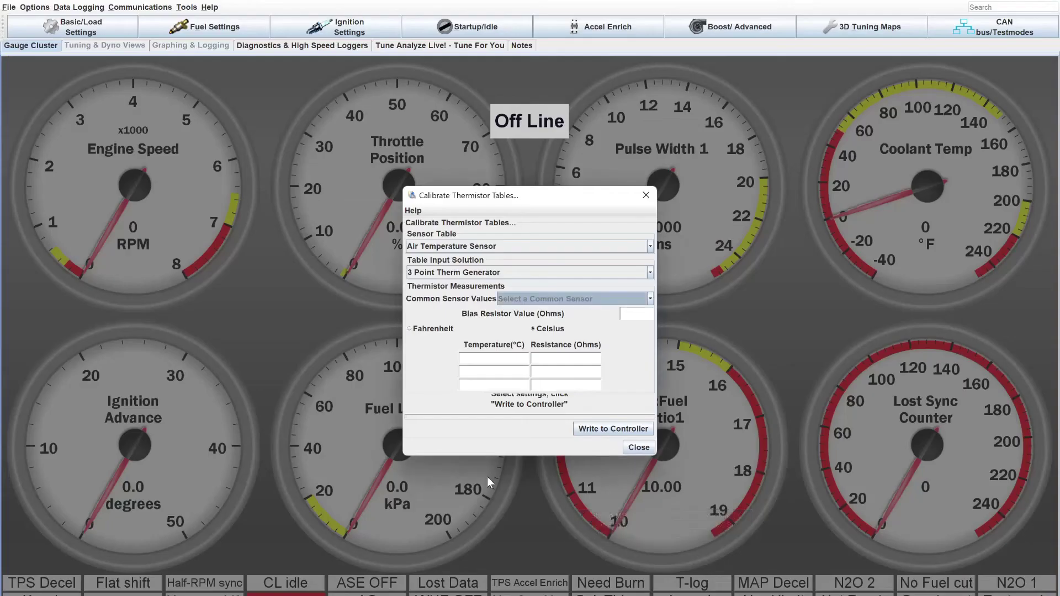
left_click(491, 246)
left_click(493, 270)
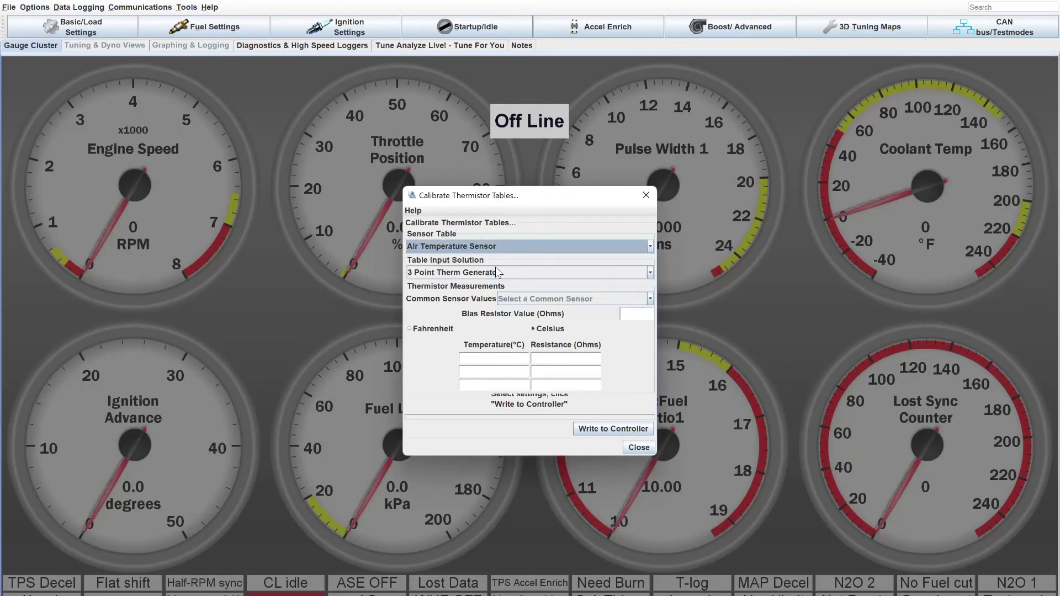
left_click(501, 273)
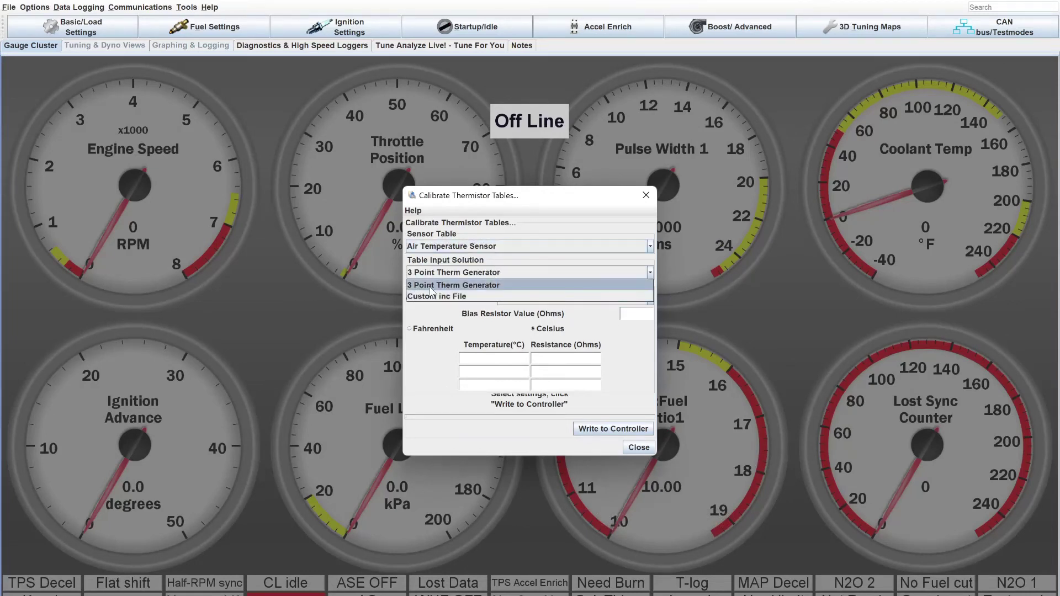
left_click(454, 286)
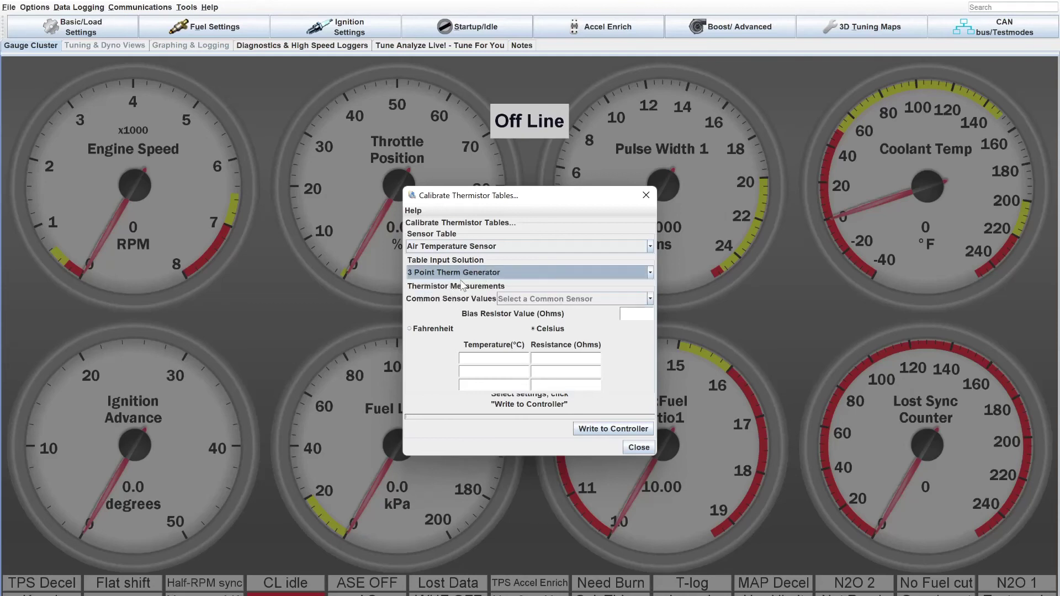
left_click(481, 273)
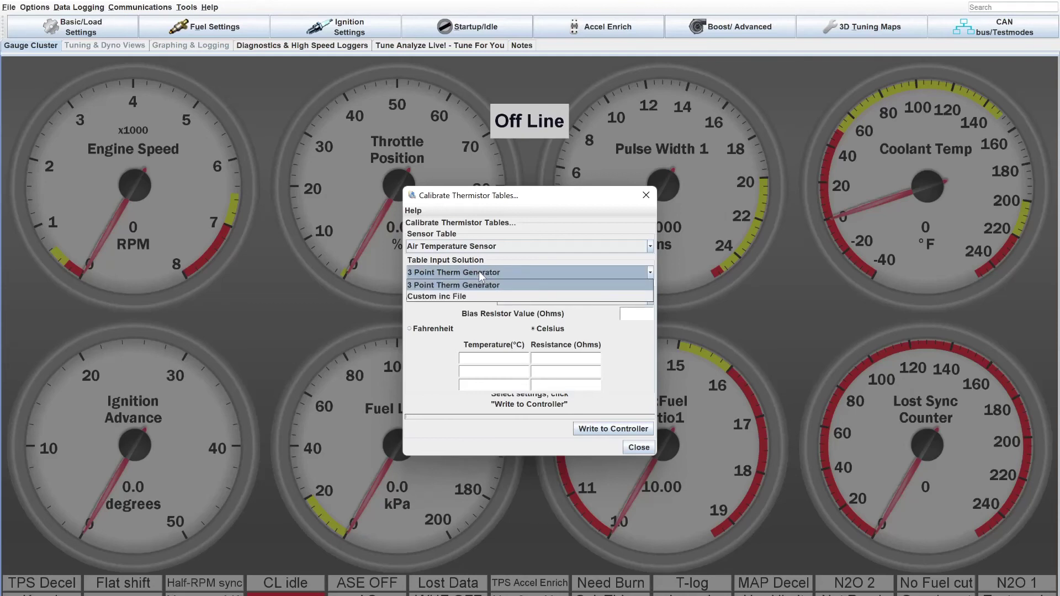
left_click(460, 299)
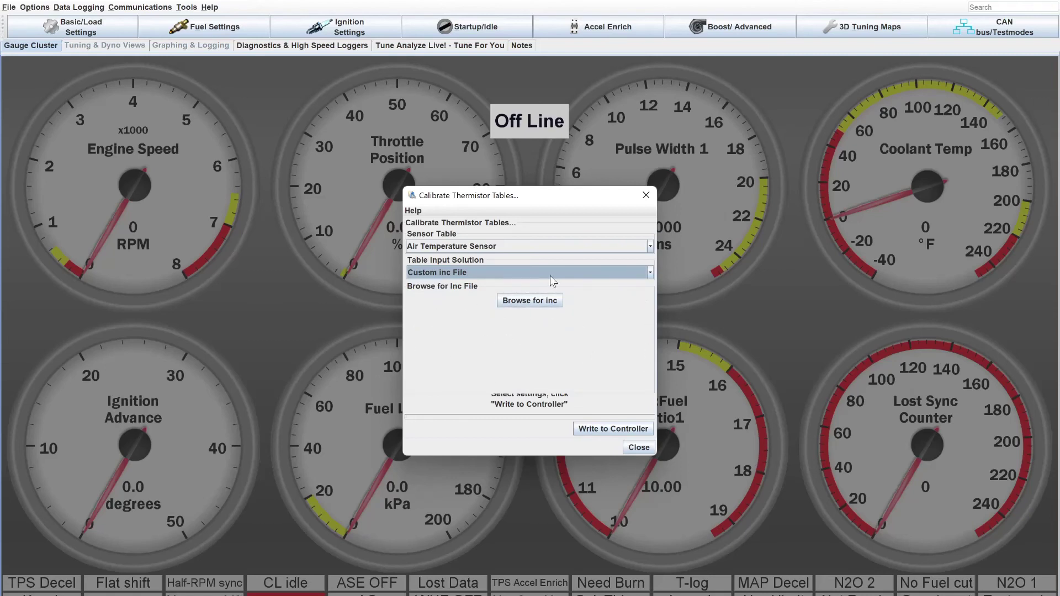
left_click(618, 273)
left_click(508, 280)
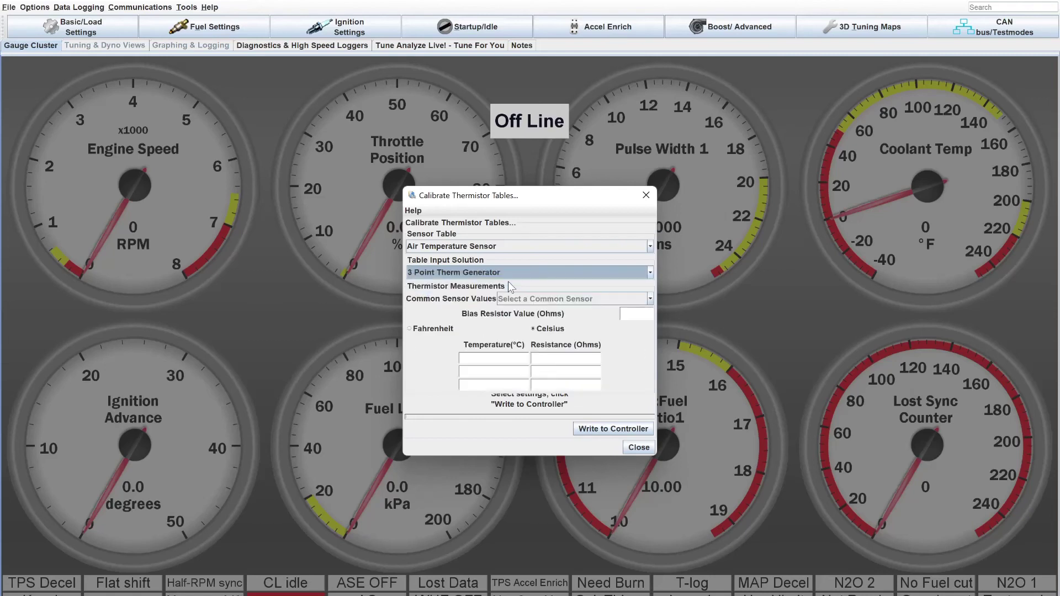
- Choose the GM preset, giving 2490-ohm bias and three temperature/resistance points
left_click(552, 300)
scroll(555, 356, "down", 2)
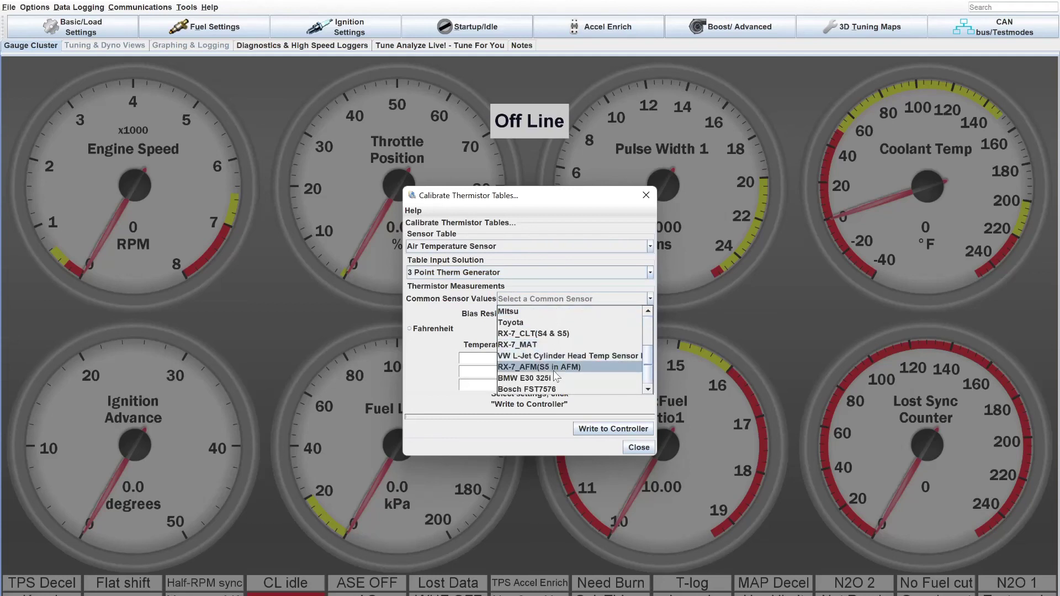
scroll(569, 365, "up", 2)
left_click(568, 320)
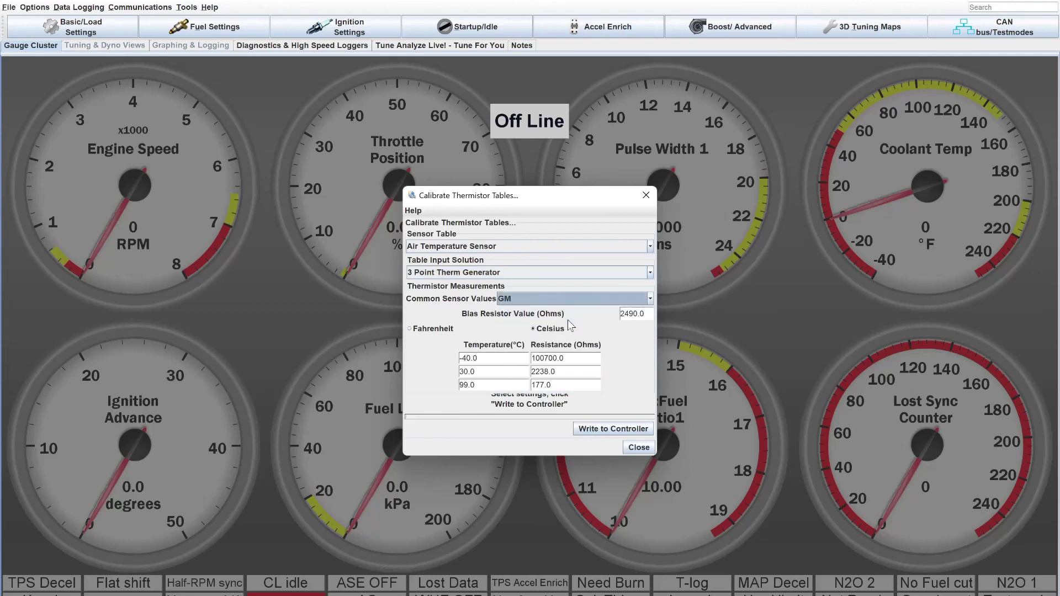